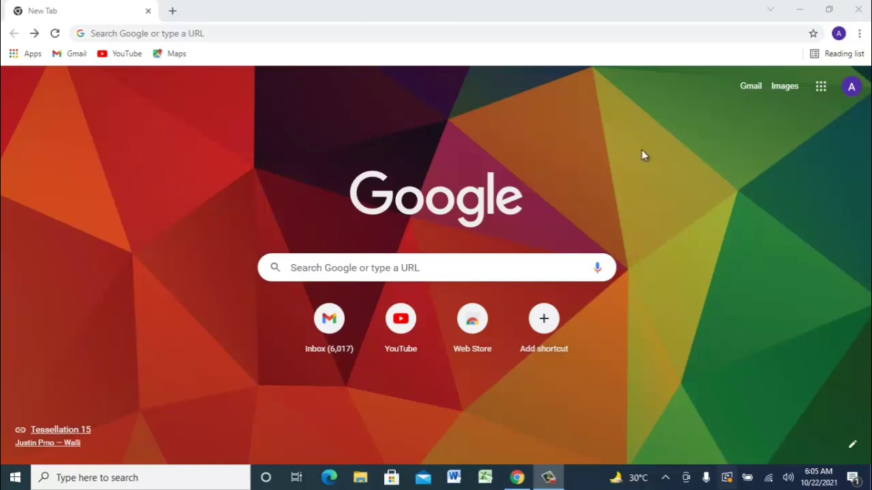
Step: Open Google Forms from the browser's new tab page and create a blank quiz
click(822, 92)
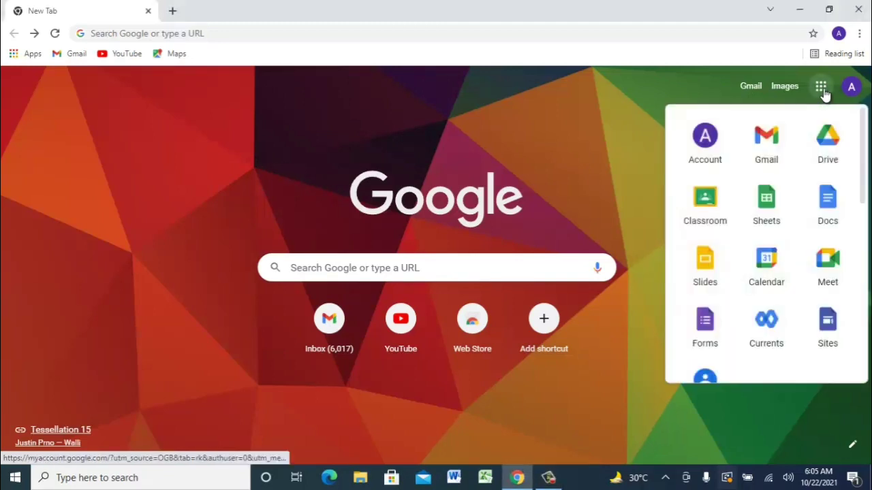
click(708, 325)
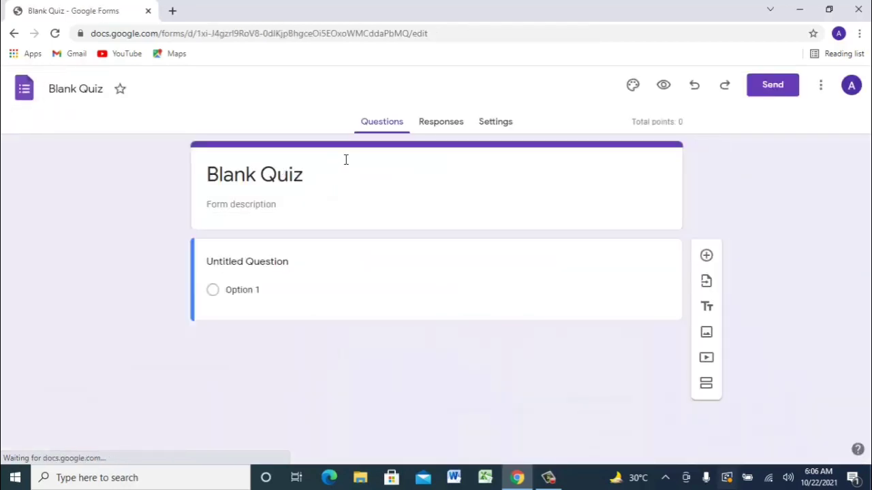
Step: Replace the quiz's form title with "Grade 9 - Chemistry"
click(314, 179)
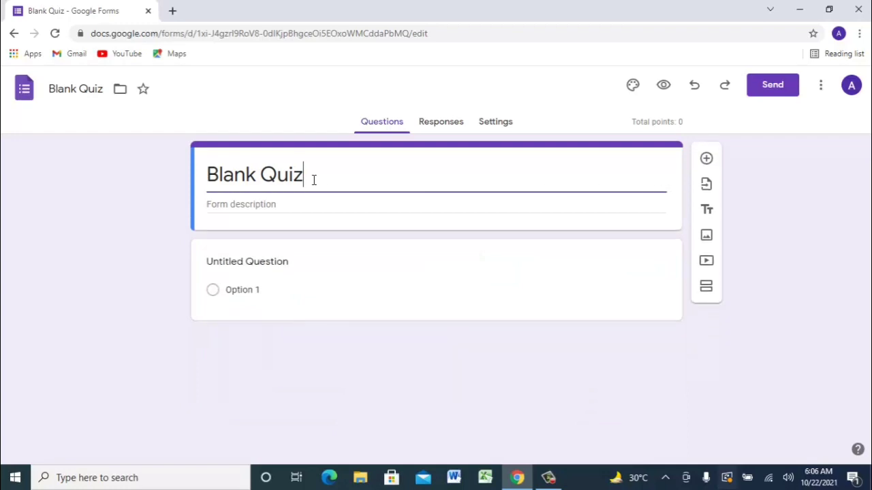
key(BackSpace)
key(BackSpace)
key(BackSpace)
key(BackSpace)
key(BackSpace)
key(BackSpace)
key(BackSpace)
key(BackSpace)
key(BackSpace)
key(BackSpace)
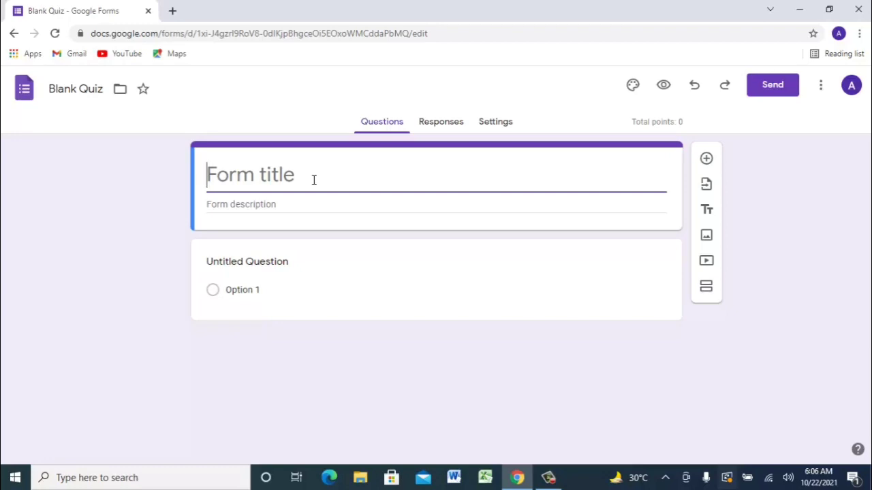
text(Grad)
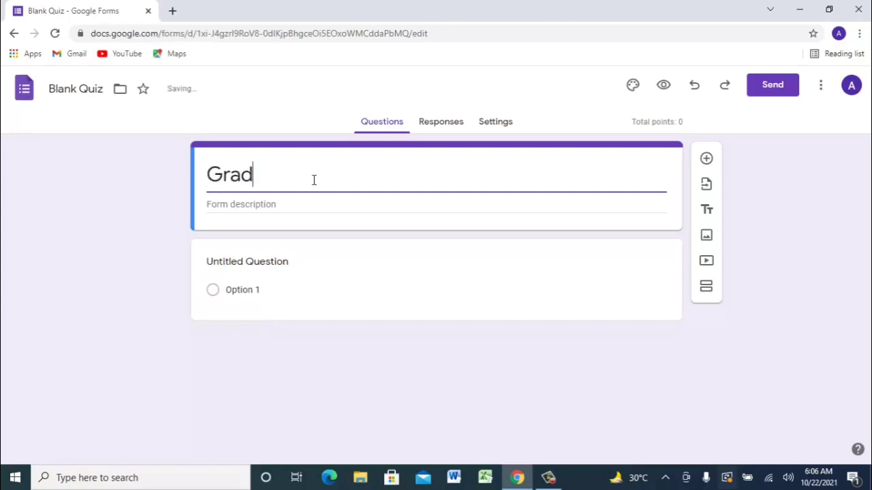
text(e 9 - Chemistry)
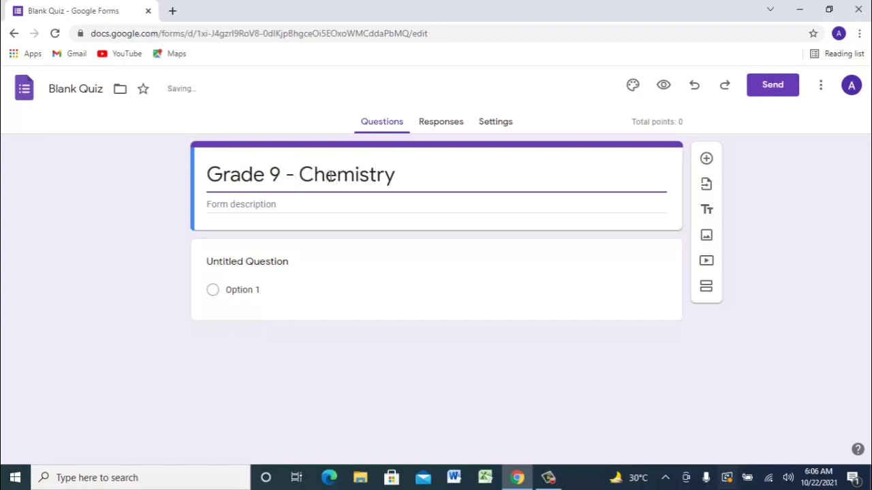
Step: Copy the form title and rename the form file to "Grade 9 - Chemistry"
drag(392, 173, 212, 176)
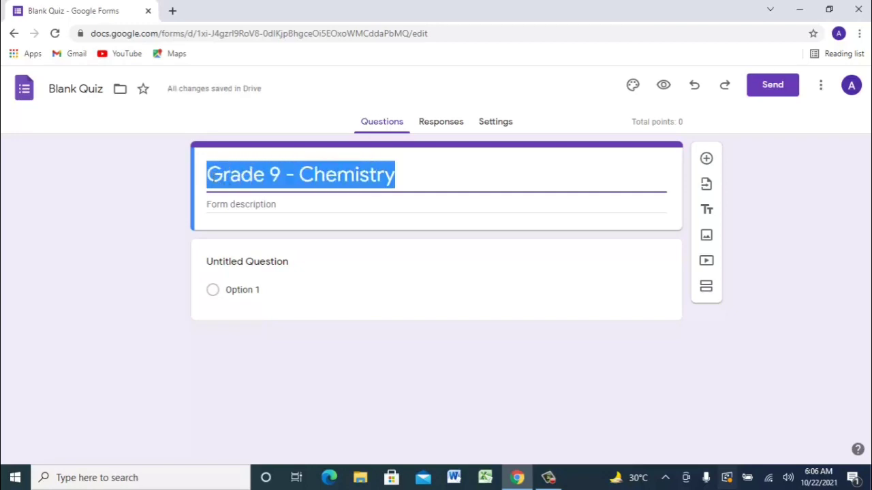
right_click(214, 178)
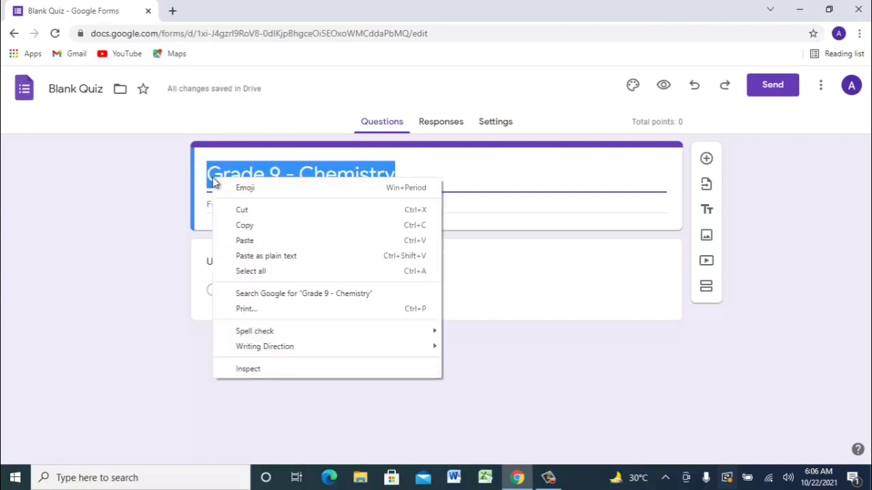
click(244, 225)
click(100, 90)
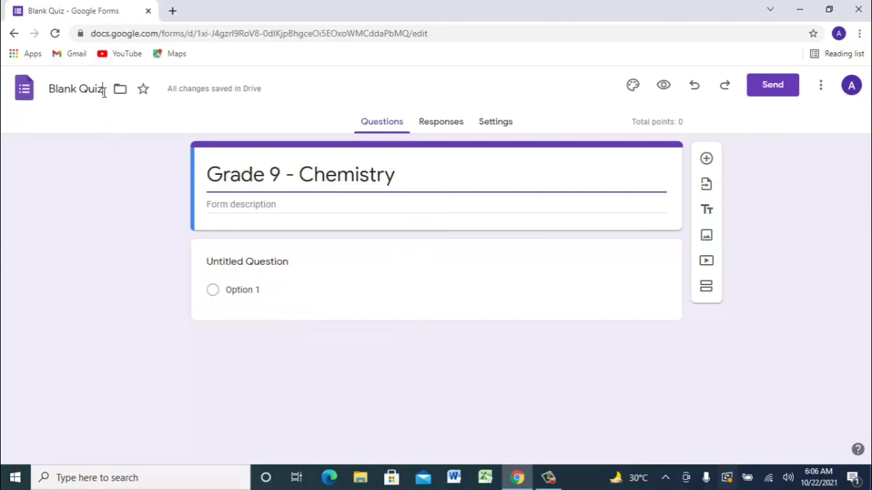
key(BackSpace)
key(BackSpace)
key(BackSpace)
key(BackSpace)
key(BackSpace)
key(BackSpace)
key(BackSpace)
key(BackSpace)
key(BackSpace)
key(BackSpace)
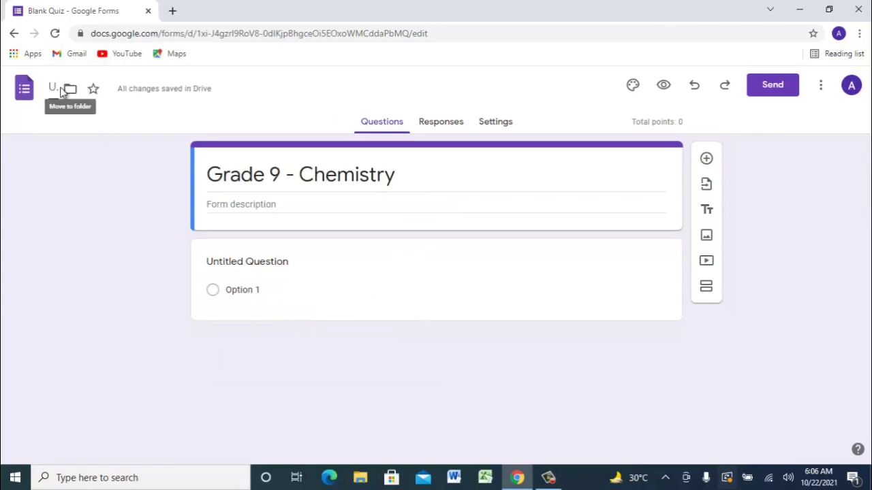
right_click(49, 87)
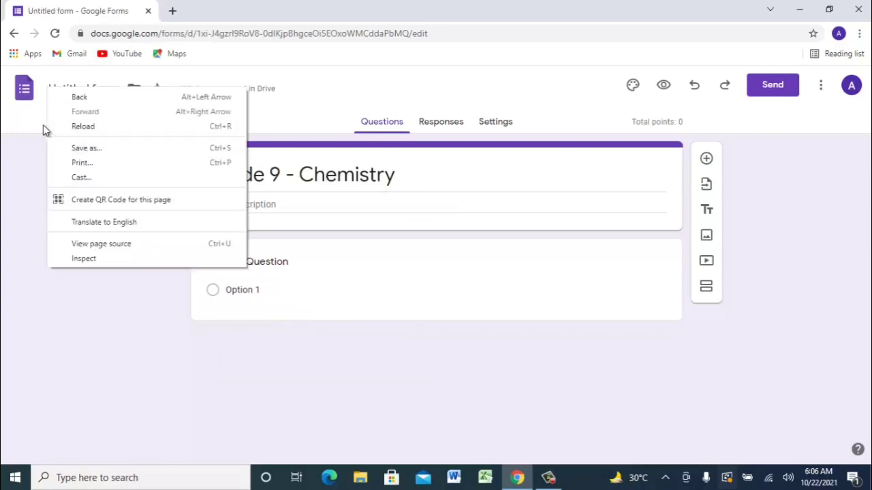
click(43, 124)
click(64, 89)
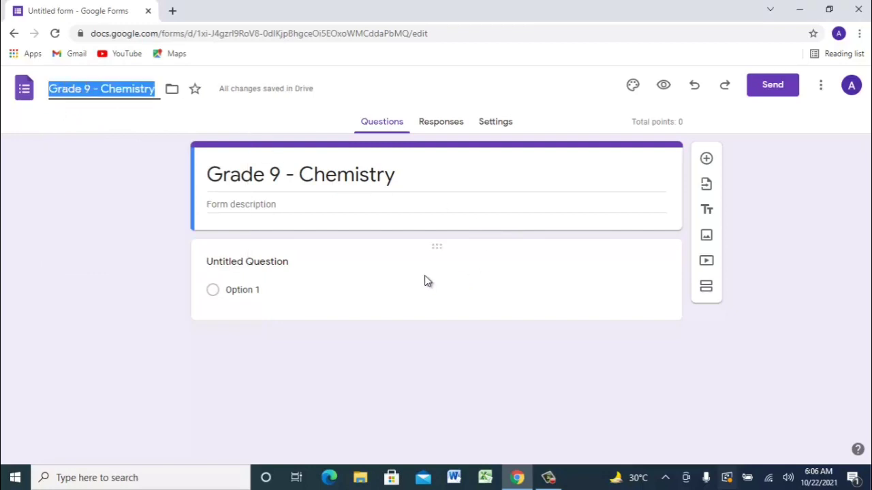
Step: Replace the untitled question's text with "Student Name"
click(465, 279)
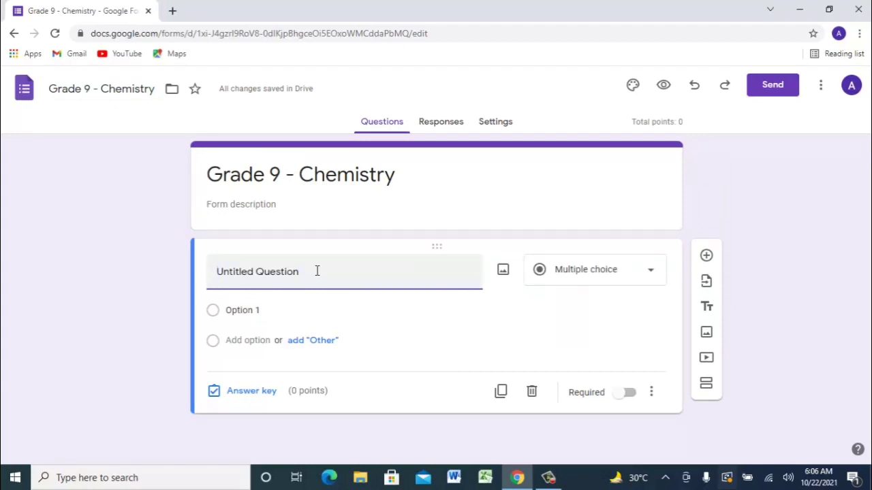
key(BackSpace)
key(BackSpace)
key(BackSpace)
key(BackSpace)
key(BackSpace)
key(BackSpace)
key(BackSpace)
key(BackSpace)
key(BackSpace)
key(BackSpace)
key(BackSpace)
key(BackSpace)
key(BackSpace)
key(BackSpace)
key(BackSpace)
key(BackSpace)
key(BackSpace)
text(S)
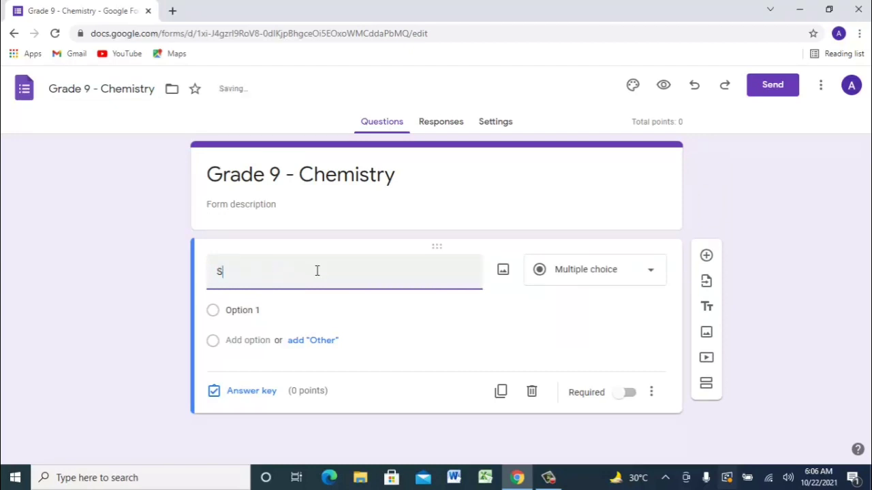
text(tudent Name)
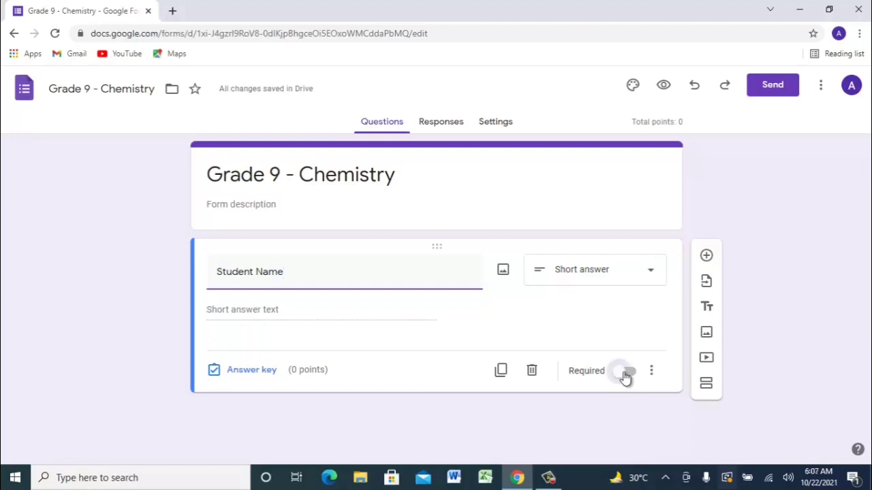
Step: Make the Student Name question required and choose Short answer as its type
click(625, 373)
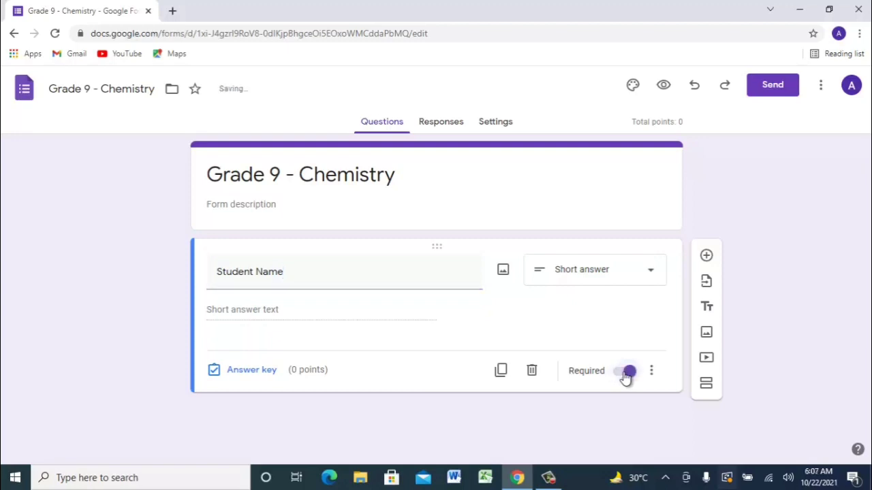
click(647, 277)
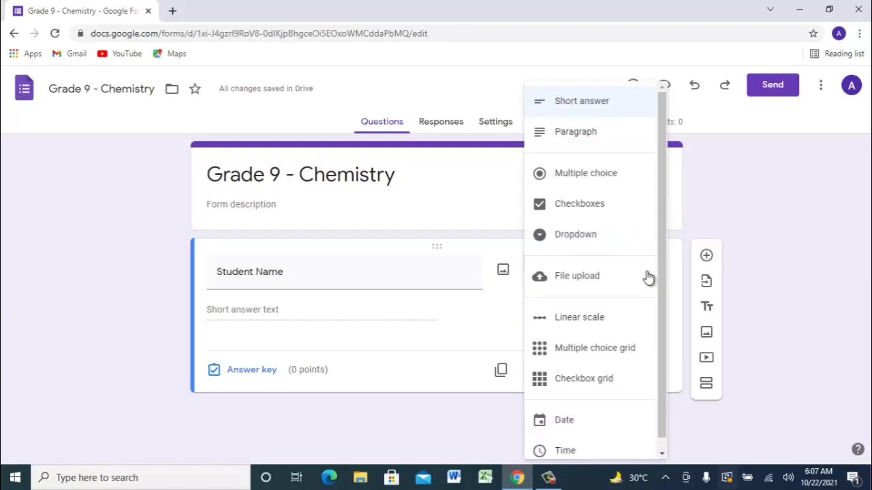
click(561, 113)
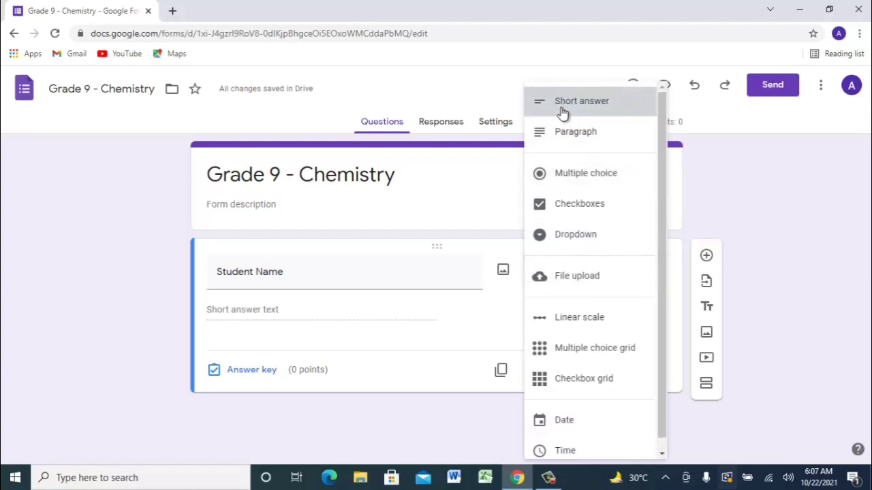
Step: Add a question titled "Class/ Section" below Student Name and make it required
click(707, 257)
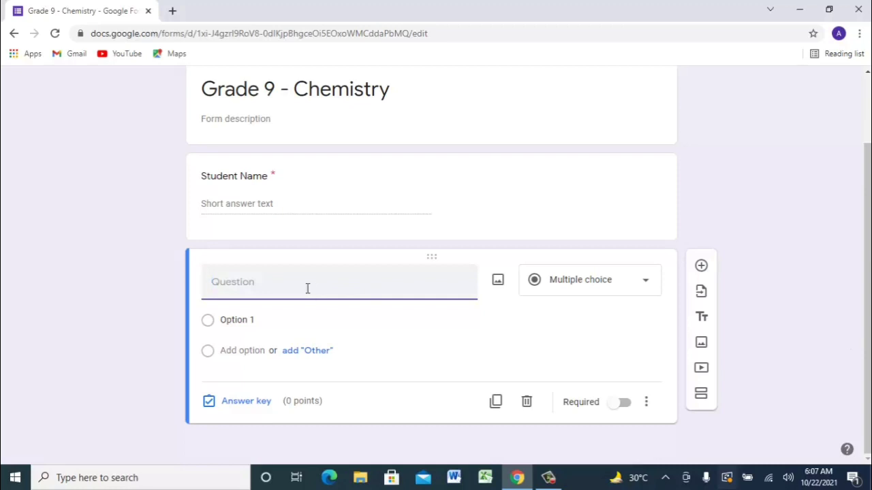
text(Class/ Section)
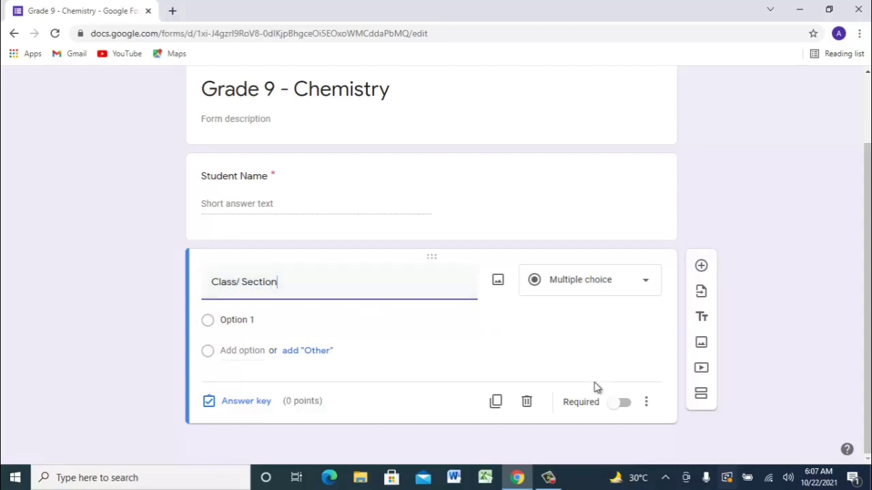
click(616, 403)
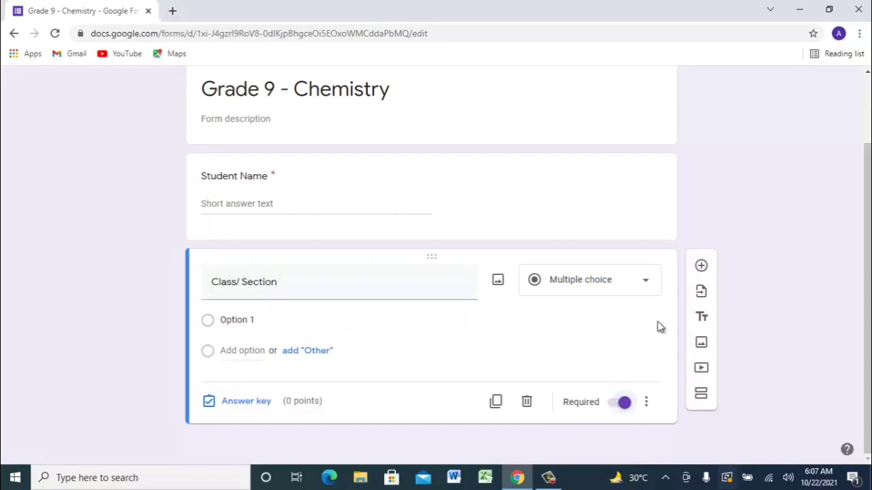
Step: Add a question titled "Campus" below Class/ Section and make it required
click(701, 267)
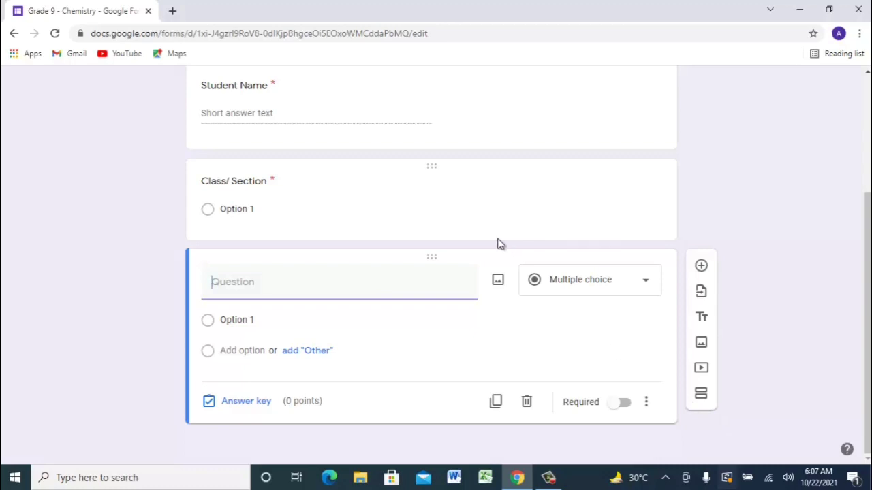
text(Campus)
click(619, 403)
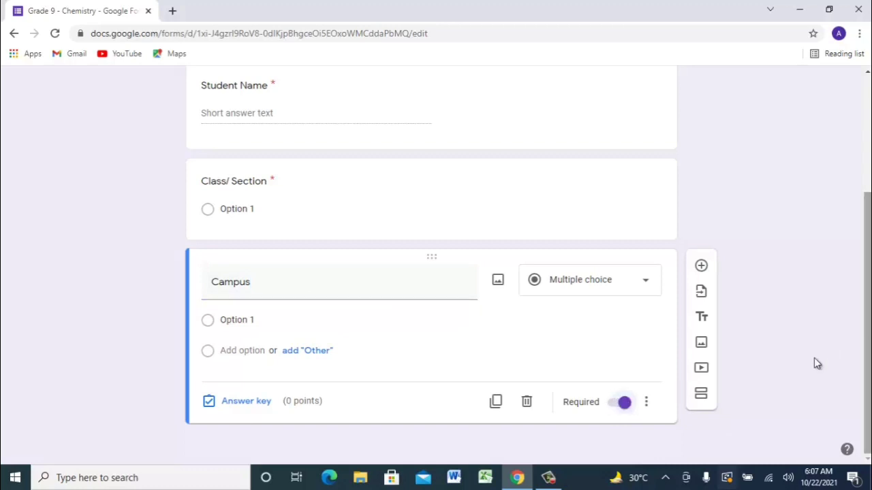
Step: Add a new section after the Campus question and paste the copied "Grade 9 - Chemistry" as its title
click(704, 399)
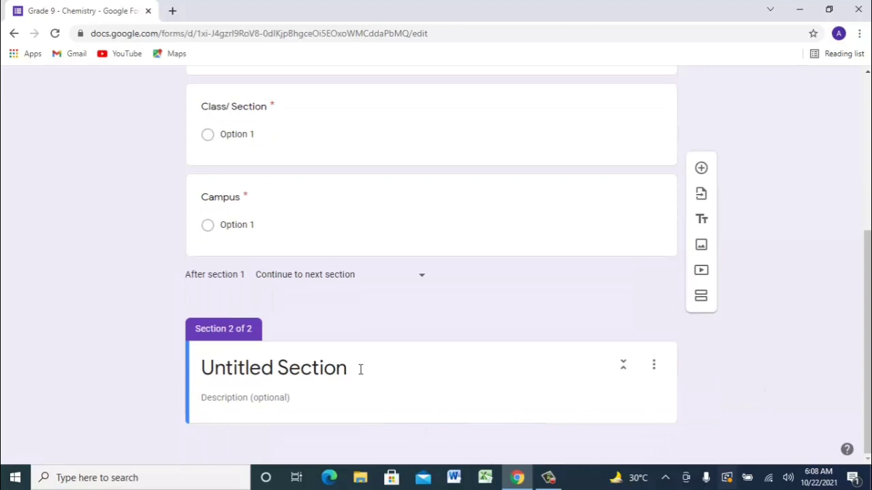
click(352, 369)
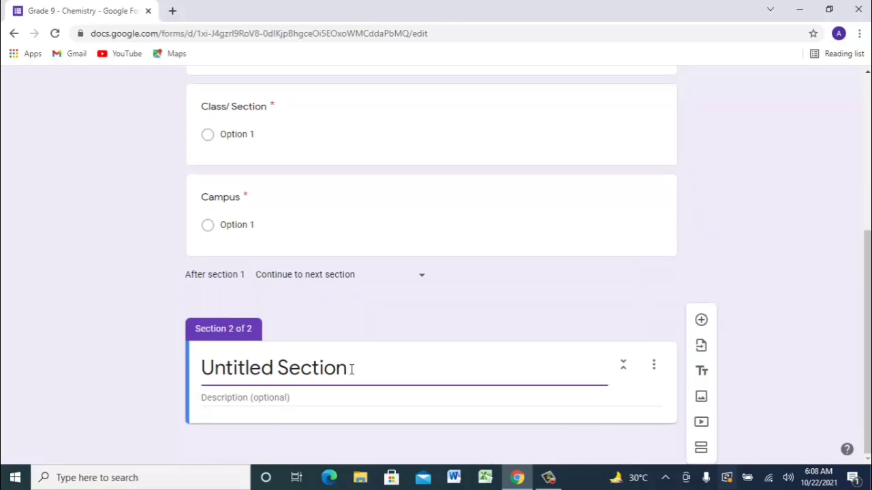
key(BackSpace)
key(BackSpace)
key(BackSpace)
key(BackSpace)
key(BackSpace)
key(BackSpace)
key(BackSpace)
key(BackSpace)
key(BackSpace)
key(BackSpace)
key(BackSpace)
key(BackSpace)
key(BackSpace)
key(BackSpace)
key(BackSpace)
key(BackSpace)
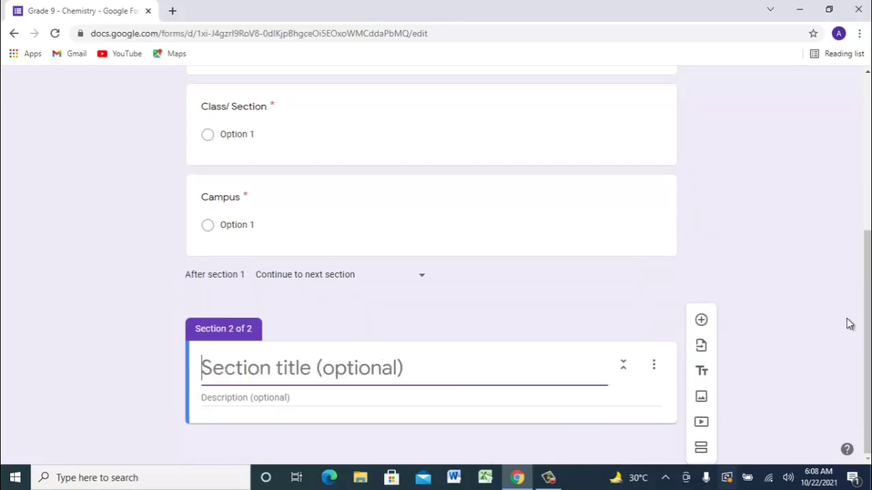
mouse_move(869, 318)
mouse_down()
mouse_move(864, 166)
mouse_move(869, 320)
mouse_up()
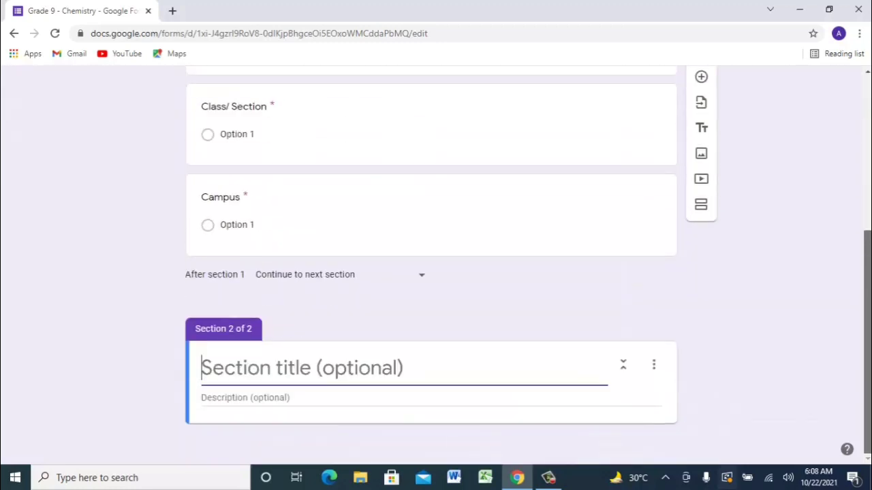
right_click(362, 369)
click(382, 266)
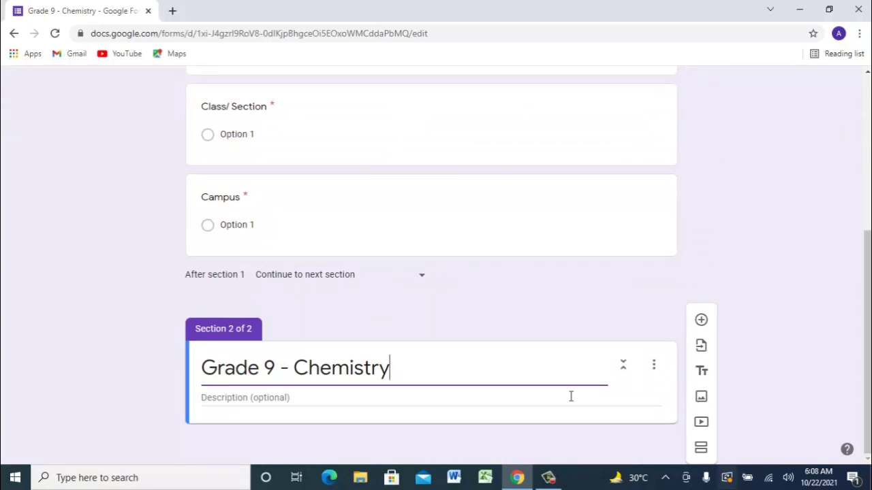
Step: Enter "Choose the correct one." as the description of the second section
click(289, 398)
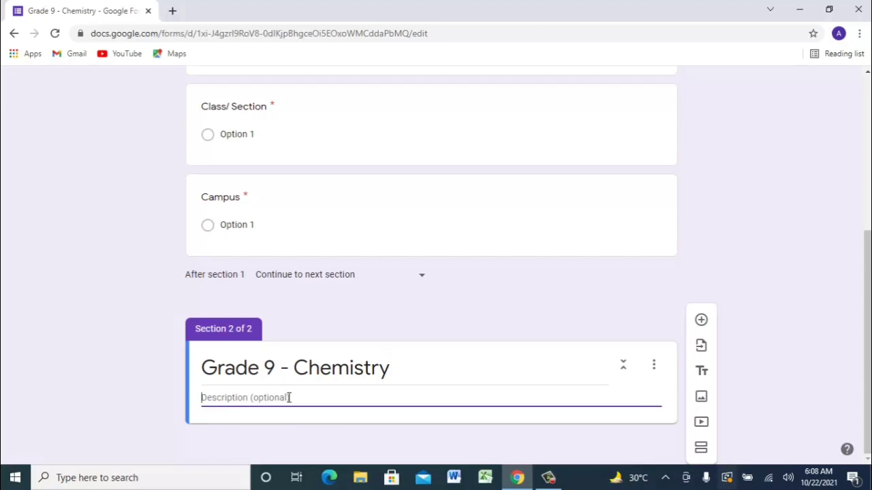
text(Choos)
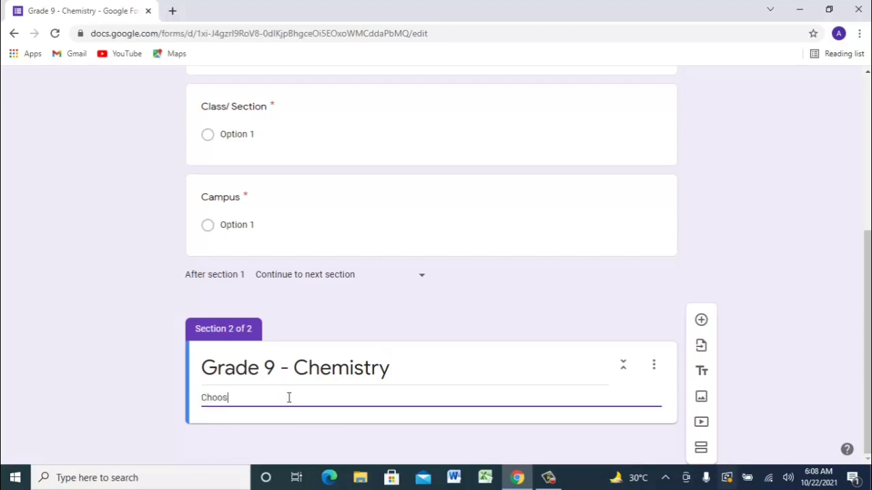
text(e the correct one.)
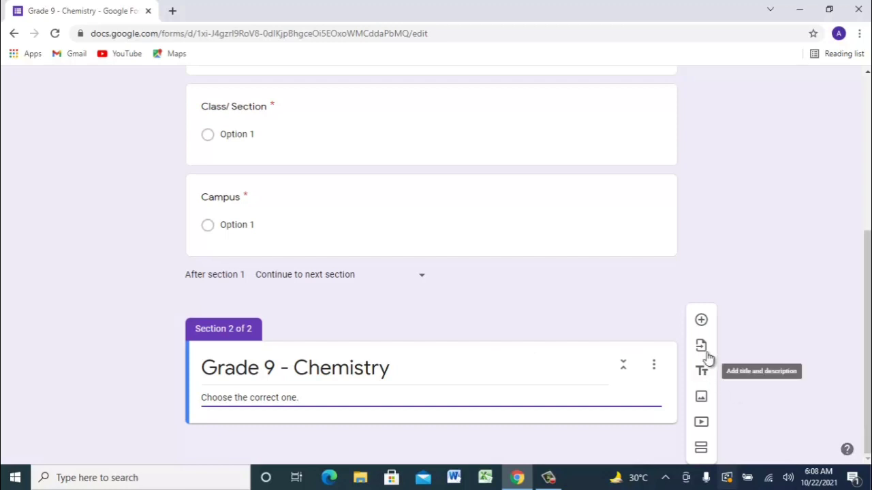
Step: Add a multiple-choice question to the second section titled "What is the electronegativity of Fluorine?"
click(702, 320)
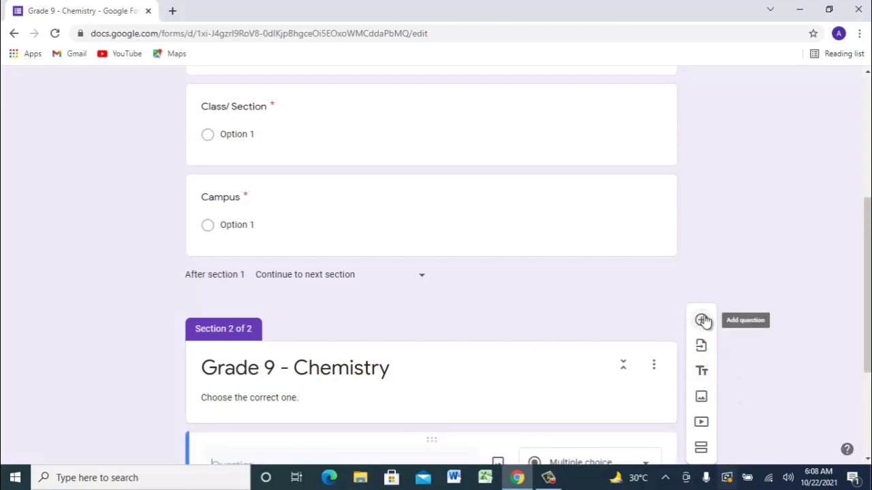
scroll(868, 276, down, 3)
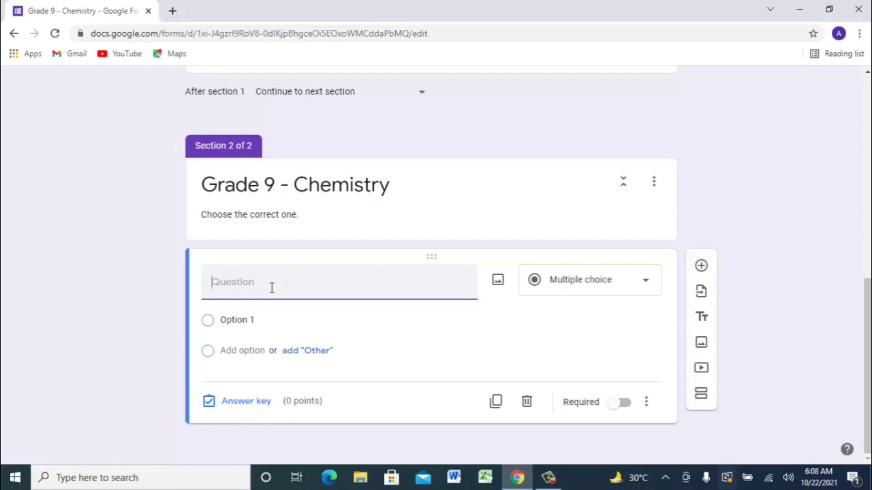
text(What is the electro)
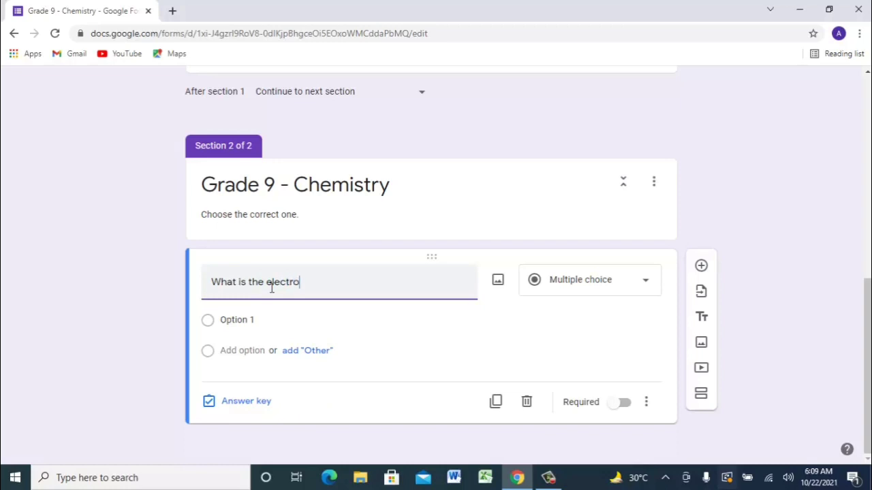
text(negativit)
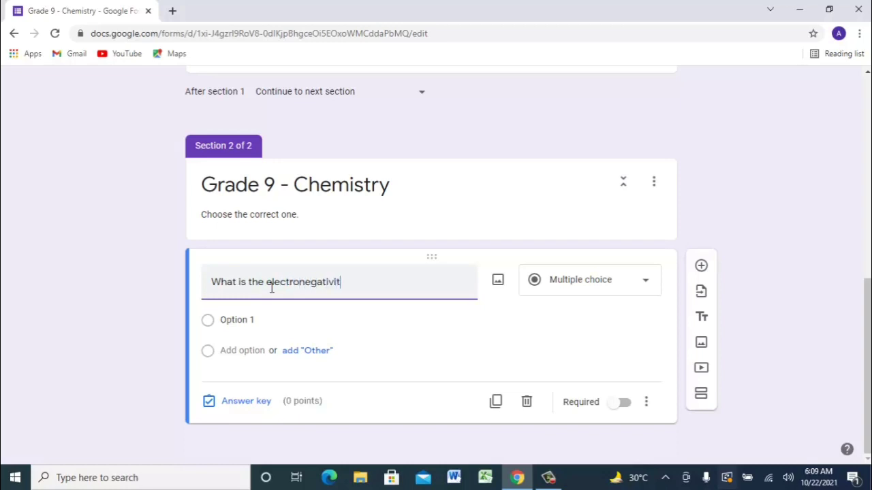
text(y of Flourine?)
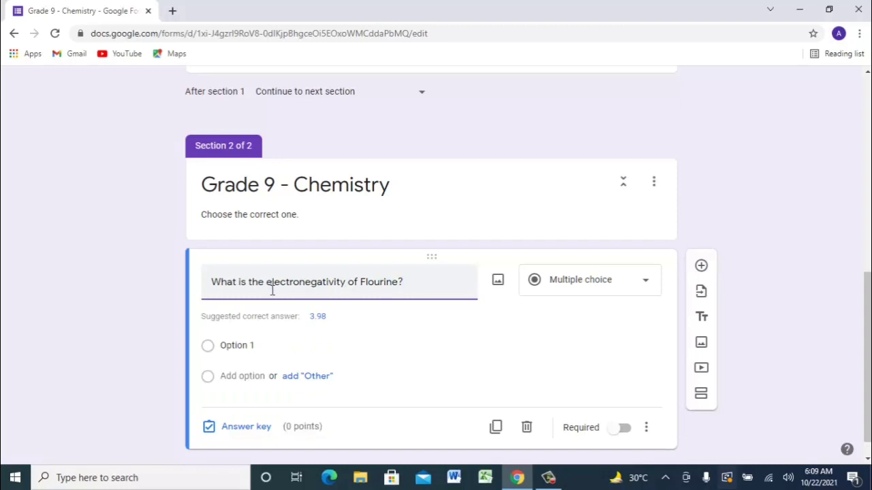
Step: Enter 3, 4, 5 and 6 as the four answer options of the Fluorine question
click(278, 346)
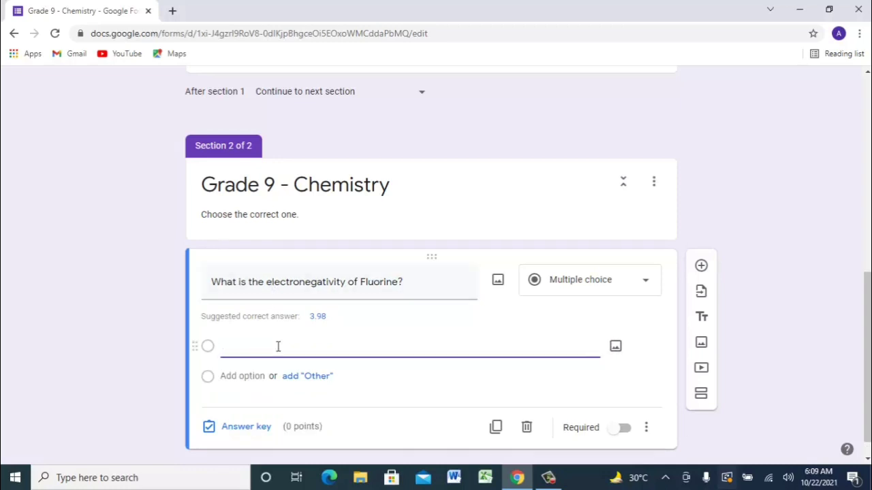
text(3)
key(Return)
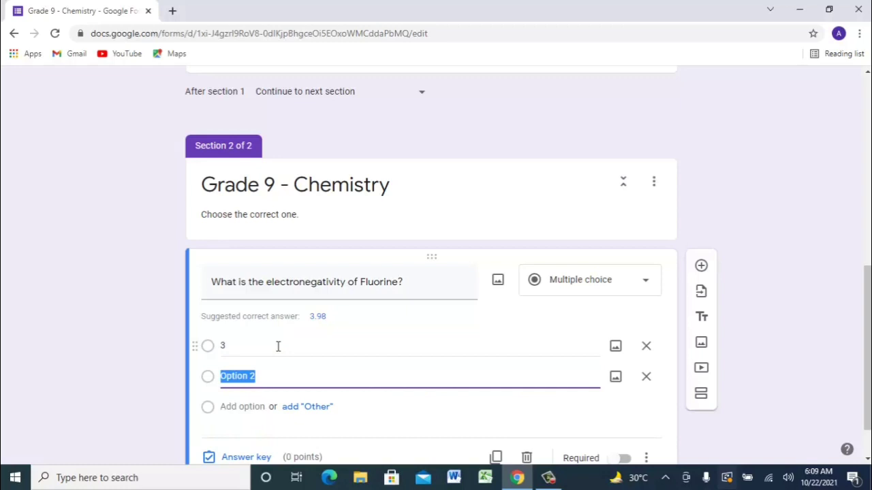
key(BackSpace)
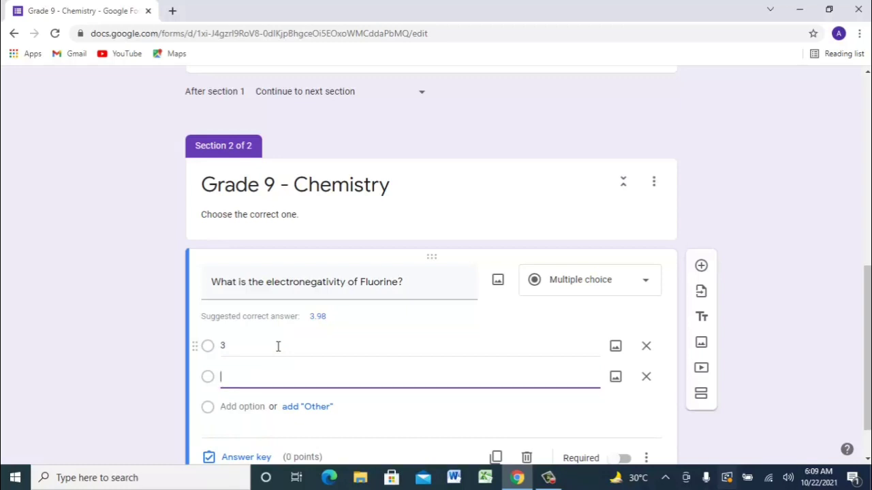
text(4)
key(Return)
key(BackSpace)
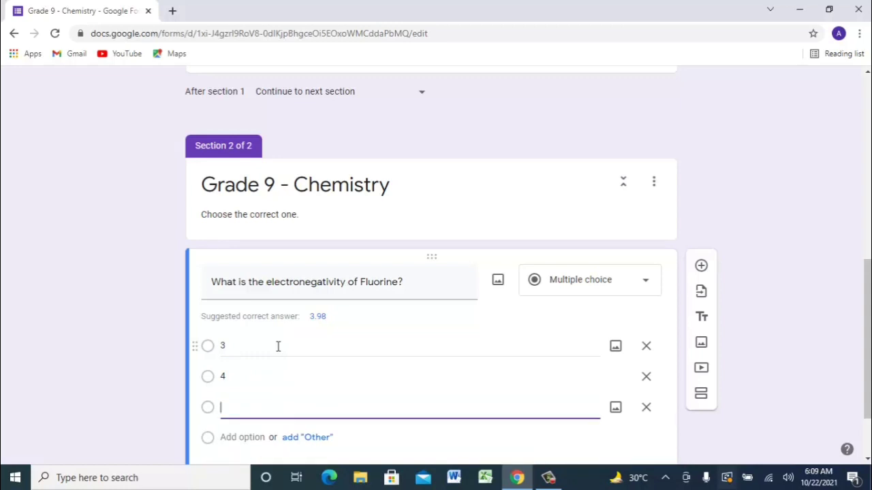
text(5)
key(Return)
key(BackSpace)
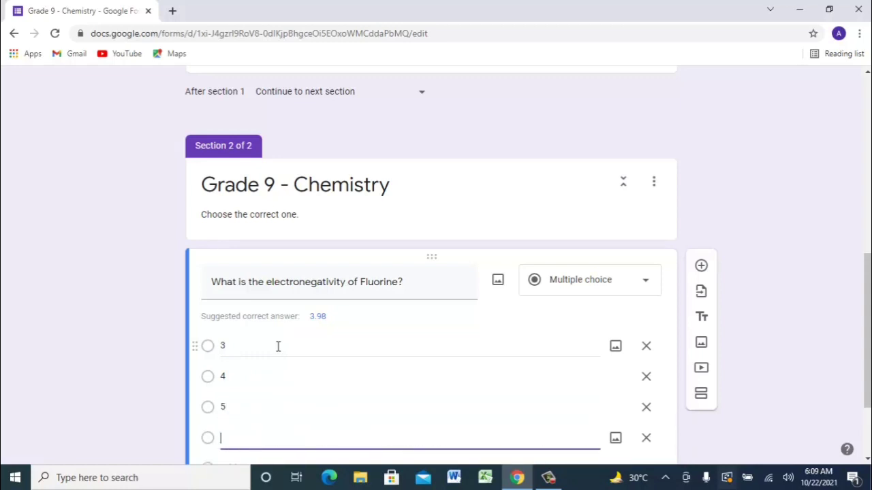
text(6)
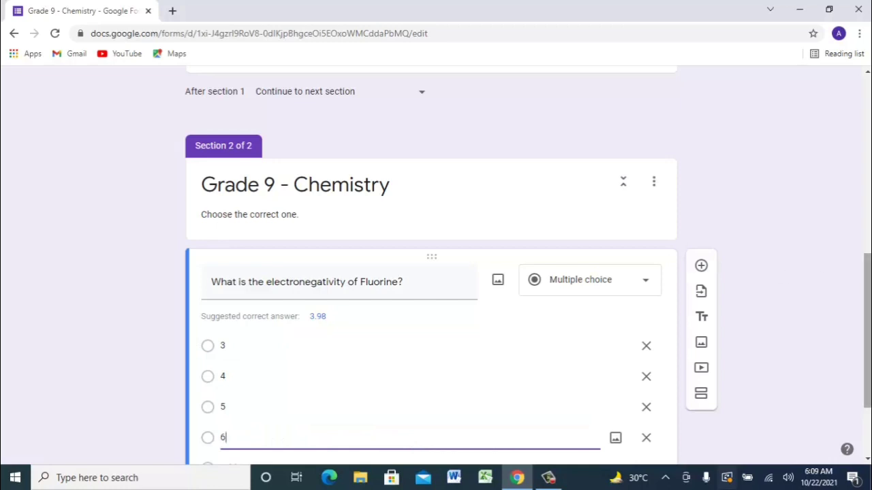
Step: Make the Fluorine electronegativity question required
scroll(866, 306, down, 1)
scroll(865, 307, down, 2)
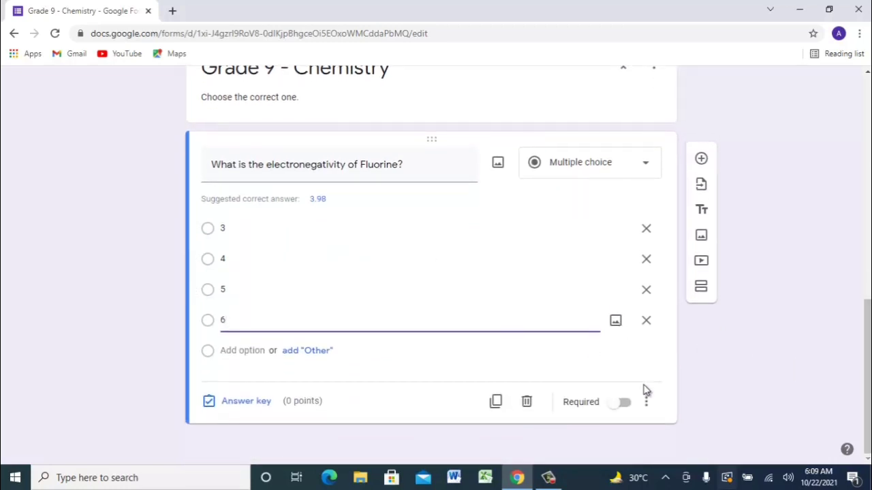
click(622, 403)
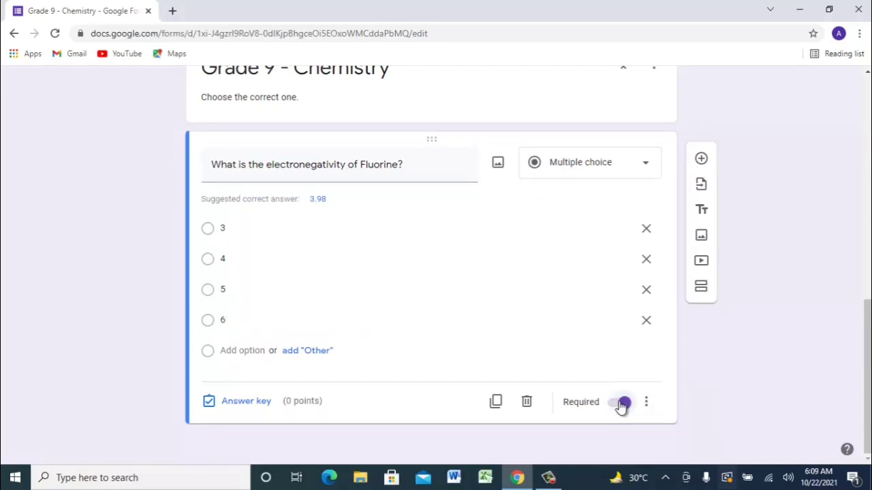
Step: Set the Fluorine question's answer key to 1 point with 4 as the correct answer
click(232, 405)
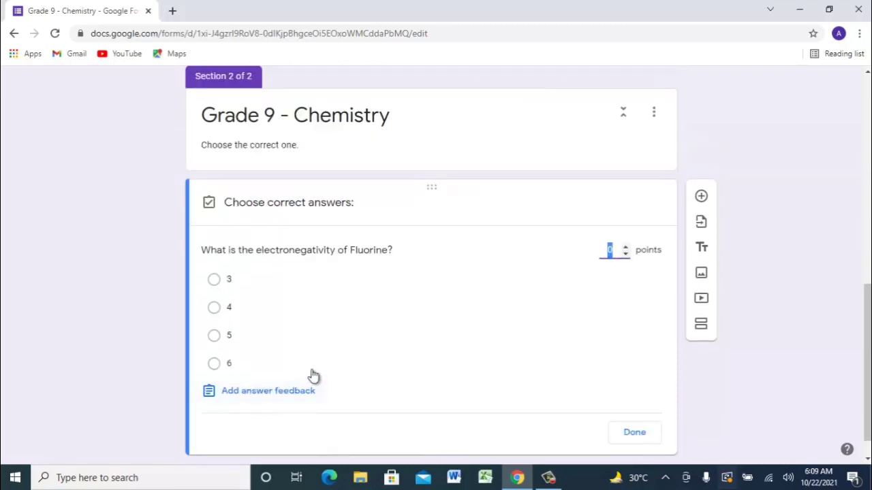
key(BackSpace)
text(1)
click(214, 307)
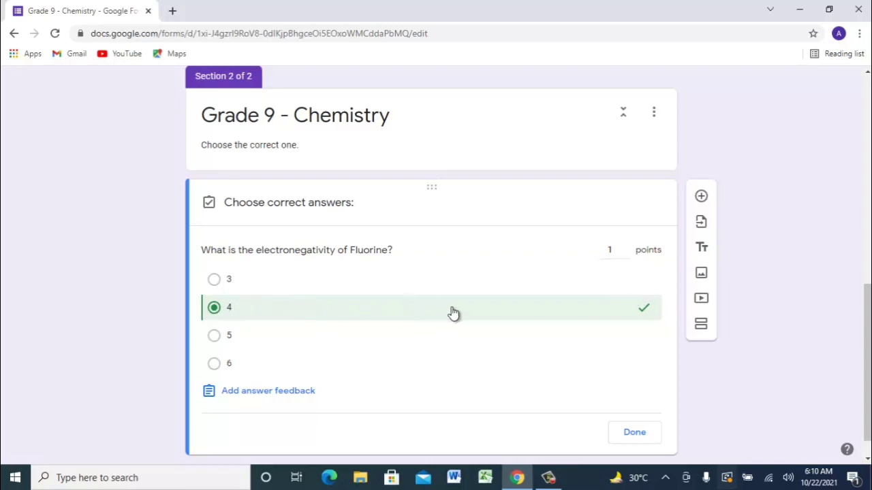
click(632, 439)
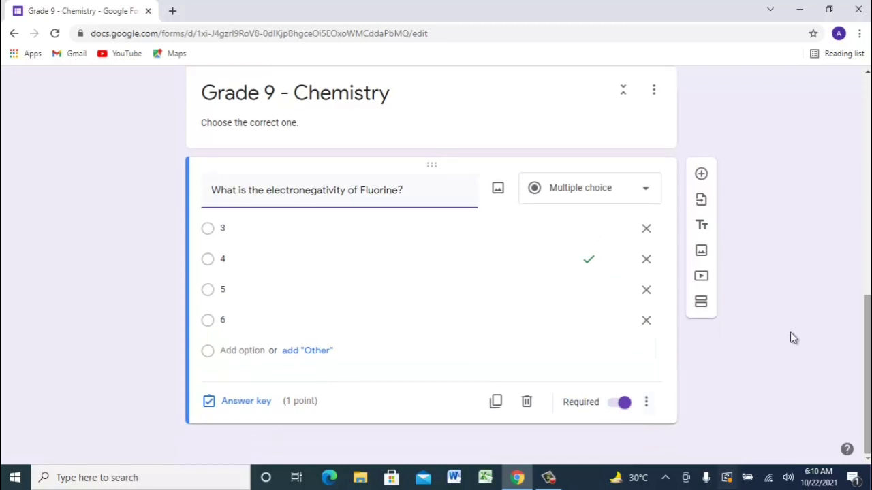
Step: Add a blank multiple-choice question below the Fluorine question and return to the start of the form
click(701, 175)
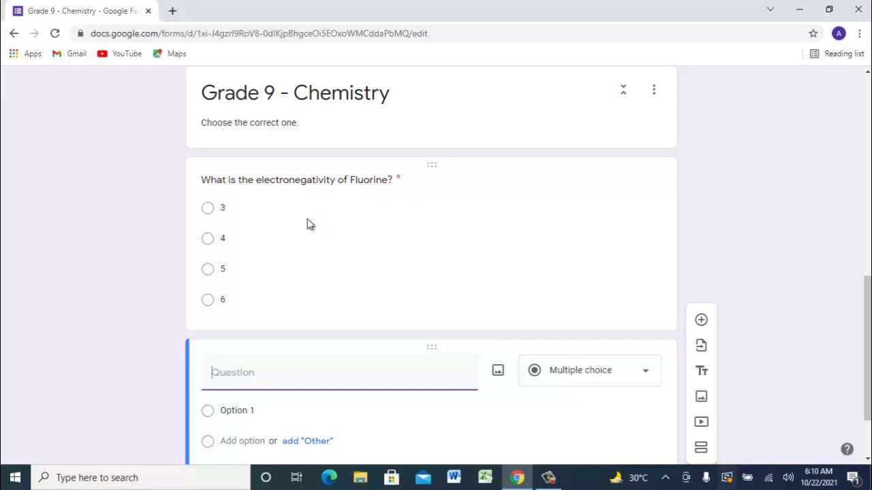
drag(868, 293, 868, 326)
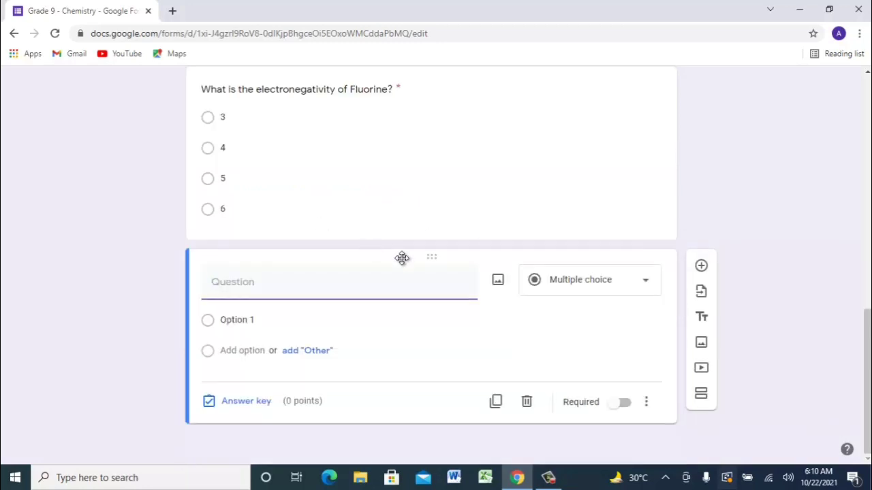
drag(868, 347, 867, 114)
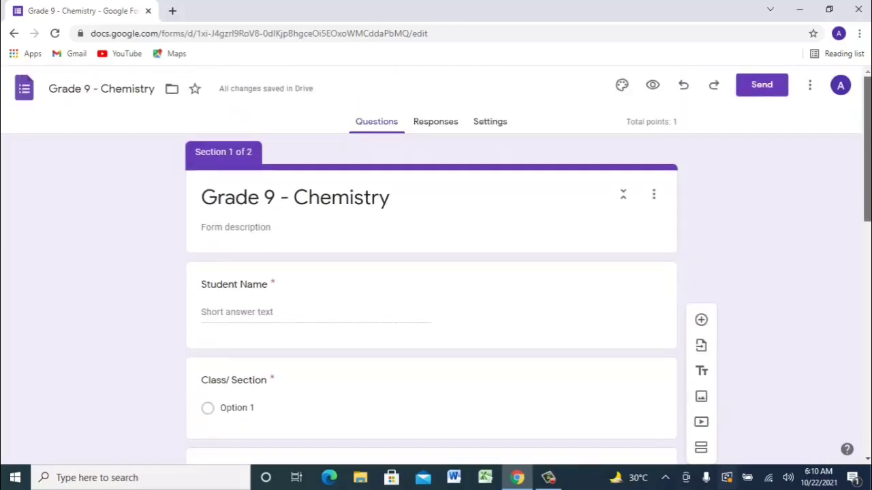